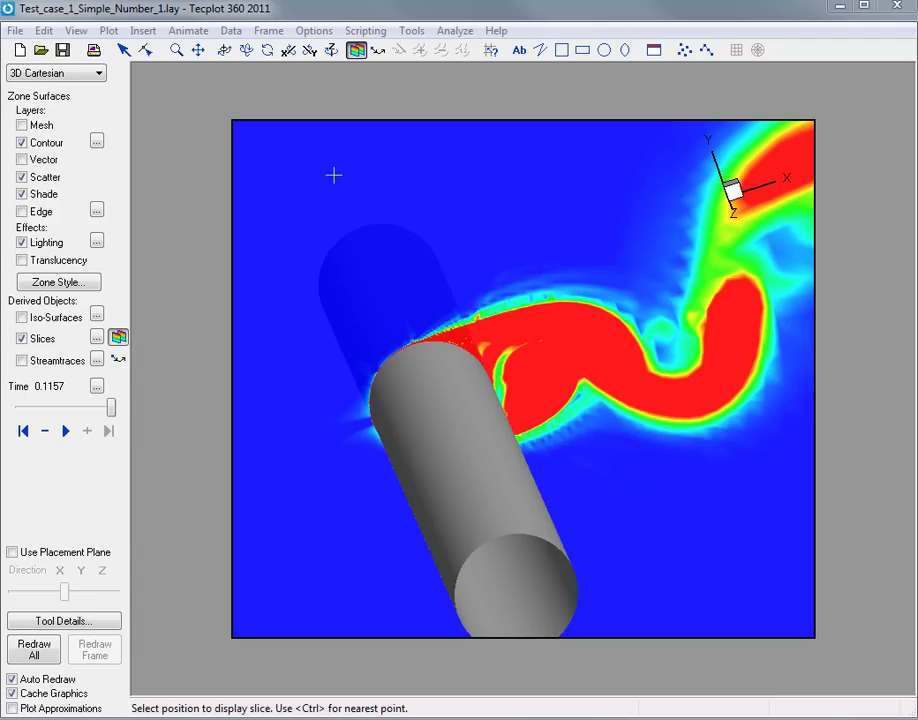
- Sweep the contour slice through the volume, place it, and slide it up the cylinder
drag(550, 328, 572, 316)
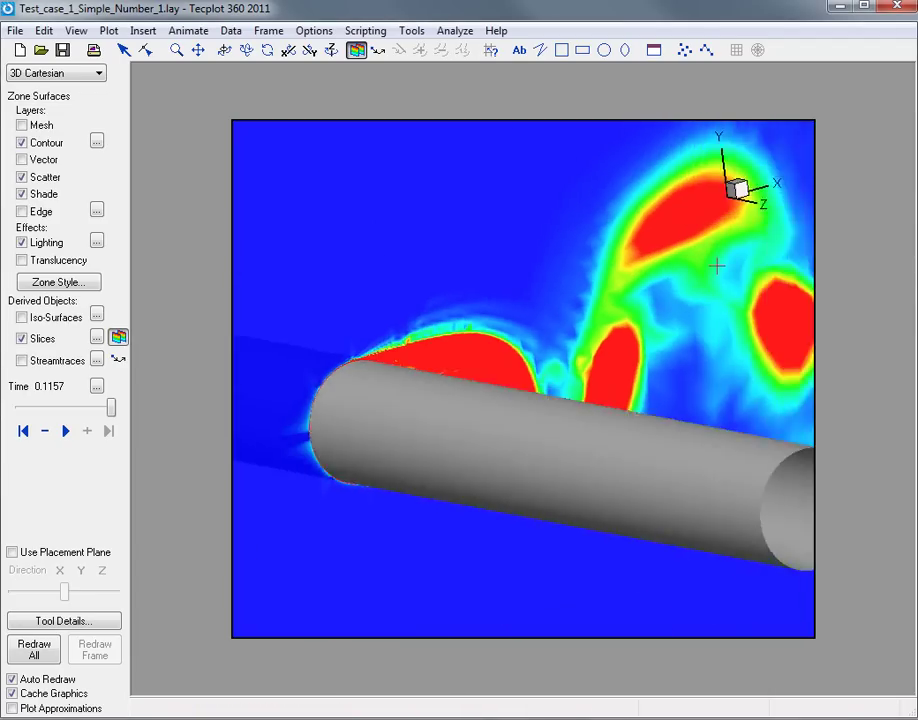
click(416, 457)
drag(439, 414, 326, 290)
- Play the vortex-shedding animation and stop it at the final time step, 0.1157
click(75, 427)
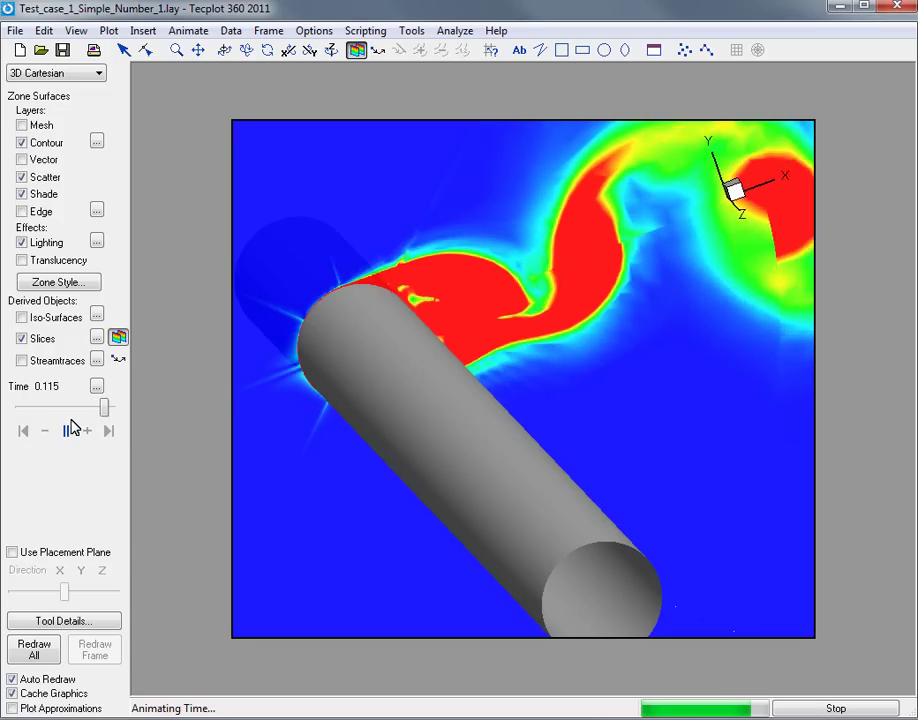
click(70, 430)
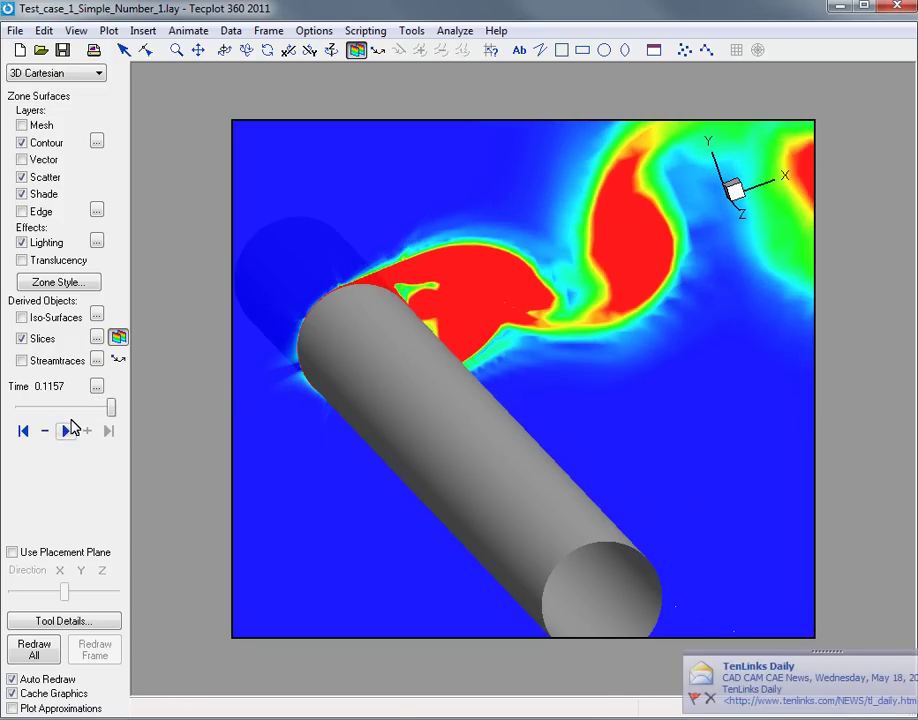
- Seed streamtraces around the cylinder, rotate the view, and replay from the first time step
click(118, 358)
click(287, 376)
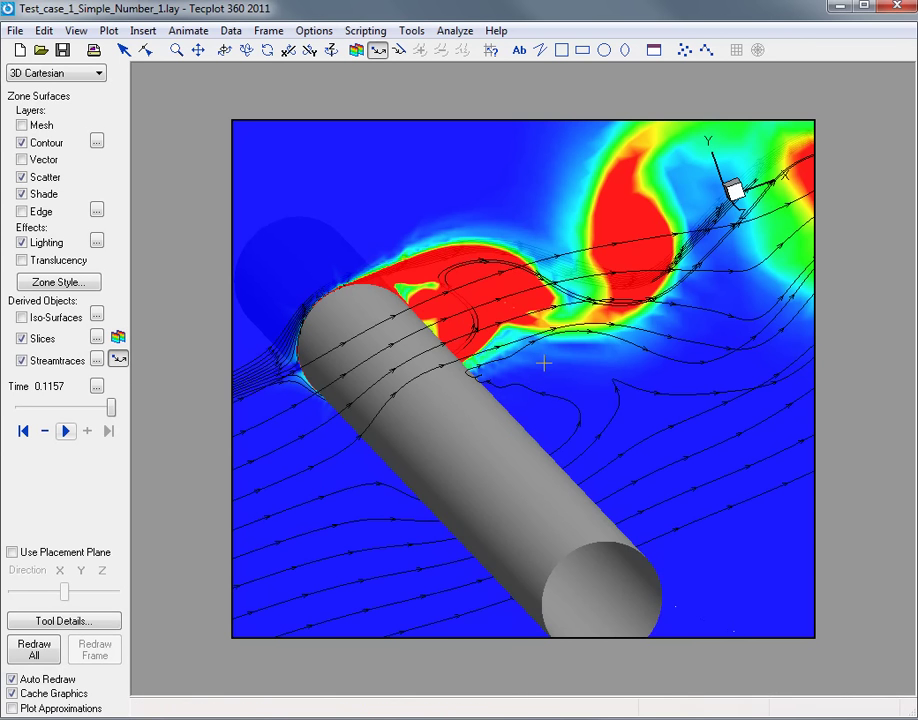
mouse_move(543, 363)
middle_down()
mouse_move(604, 420)
mouse_move(385, 352)
mouse_move(638, 401)
mouse_move(592, 535)
mouse_move(658, 469)
mouse_move(656, 518)
mouse_move(518, 500)
mouse_move(514, 475)
mouse_move(590, 445)
mouse_move(590, 469)
mouse_move(567, 500)
middle_up()
click(64, 431)
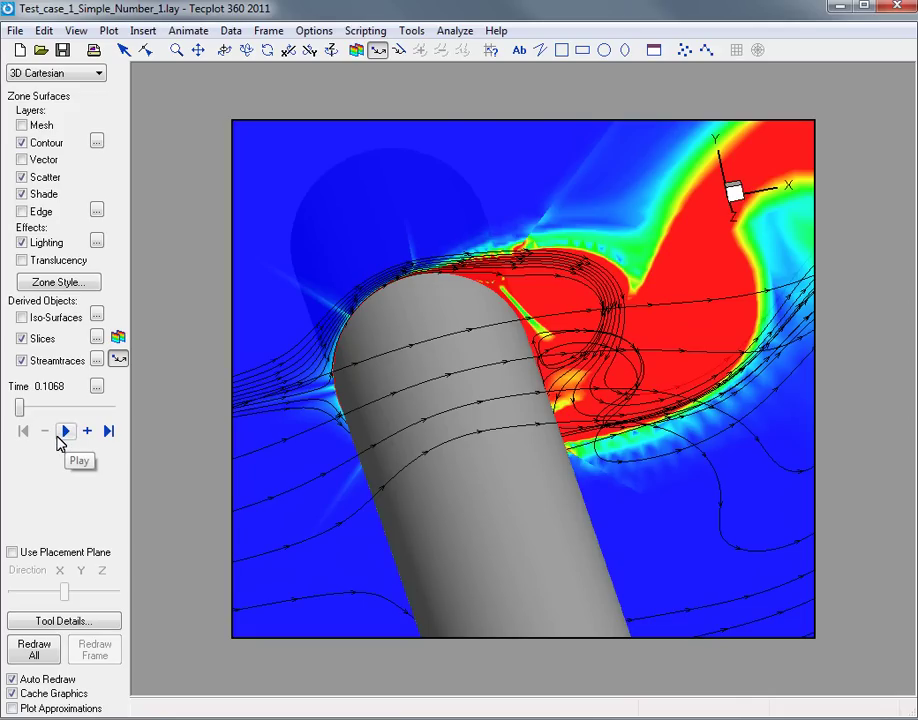
click(64, 434)
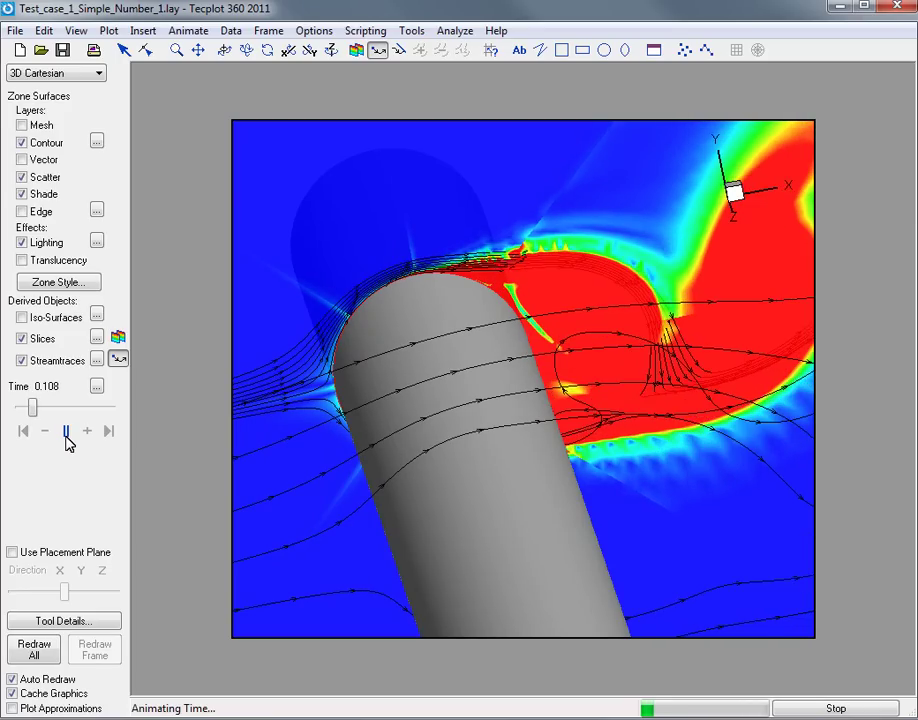
- Replay the animation from the first time step, halt it at 0.1087, and show the time-animation settings
click(66, 437)
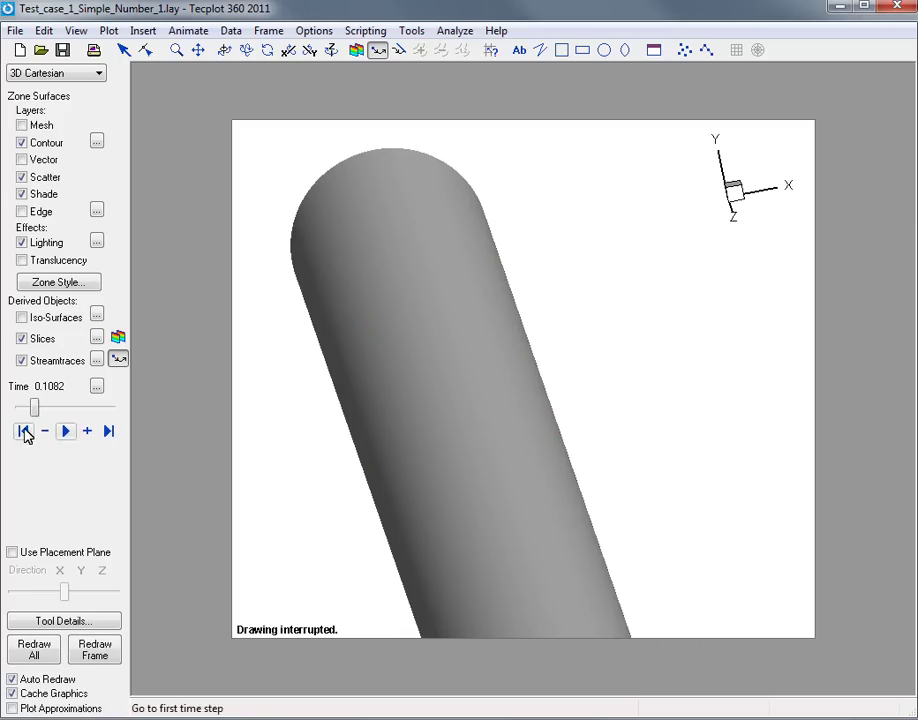
click(24, 431)
click(66, 431)
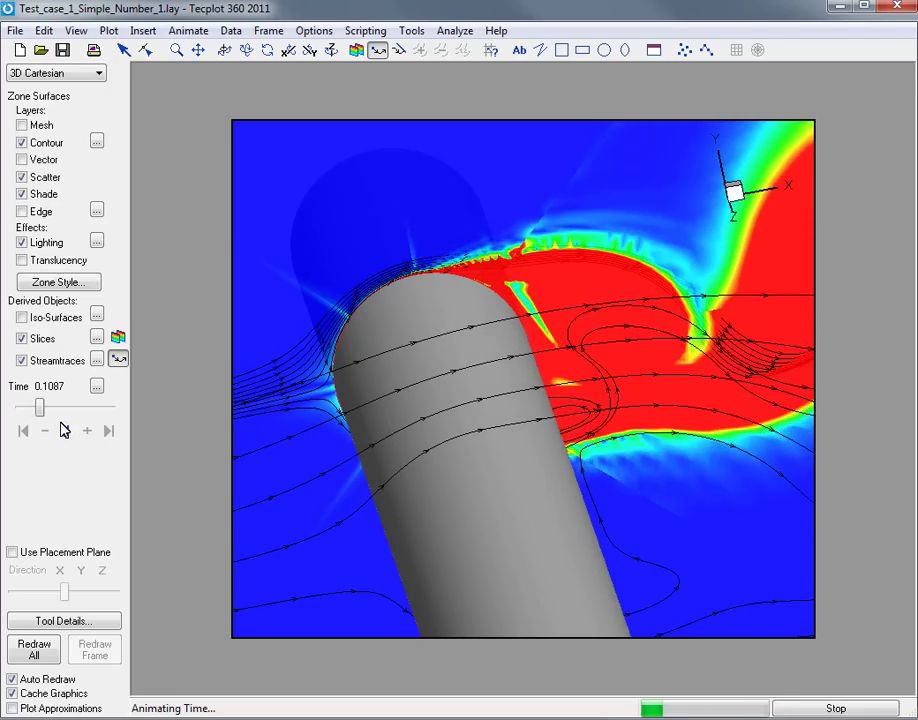
click(66, 430)
click(96, 386)
- Set the animation Destination to To File with WMV as the file format
click(480, 305)
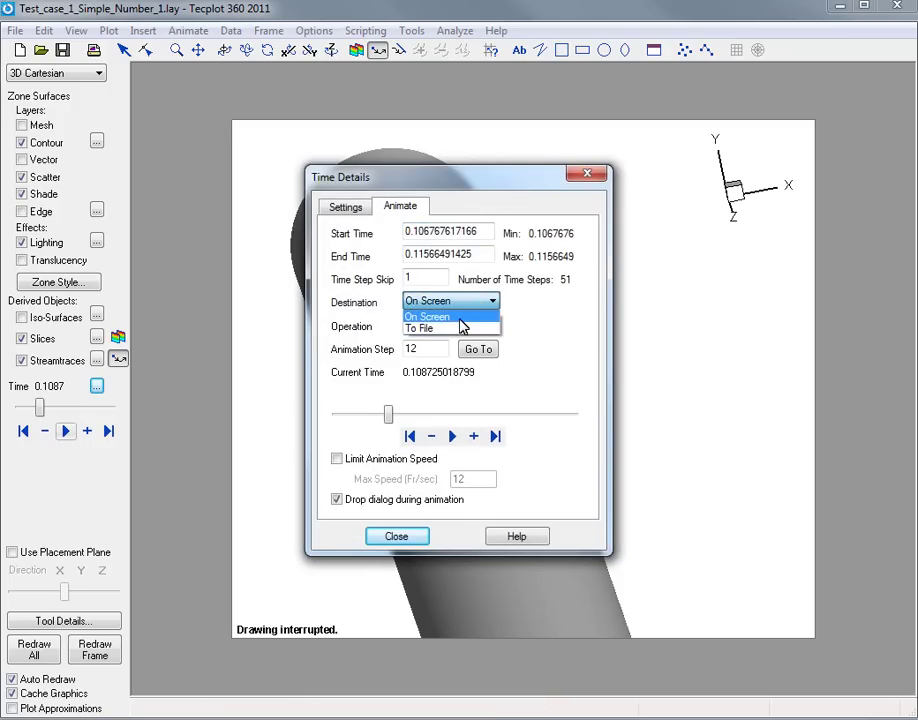
click(445, 328)
click(459, 331)
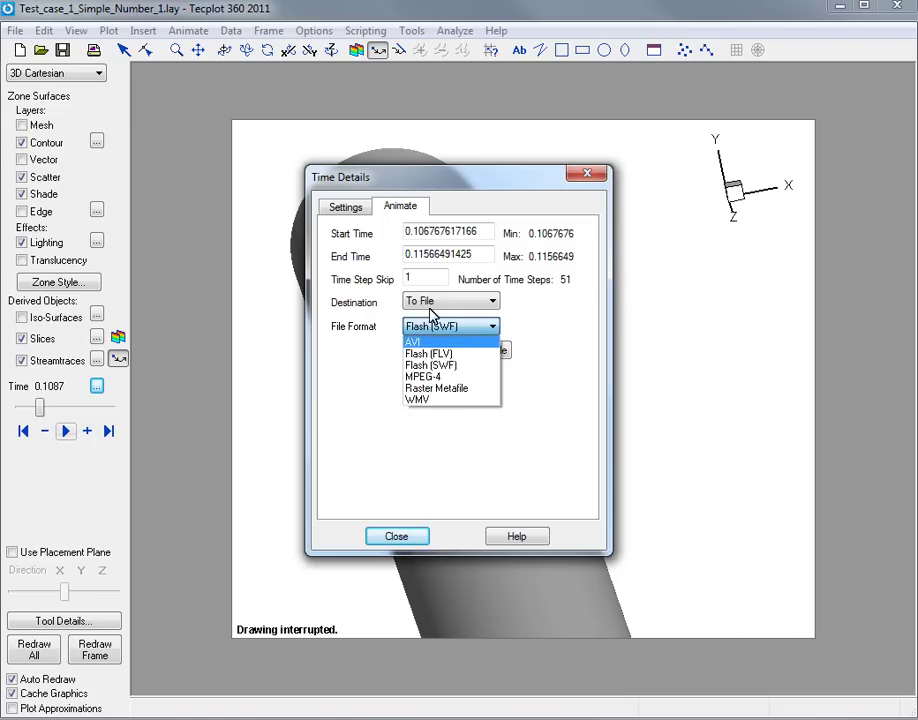
click(451, 401)
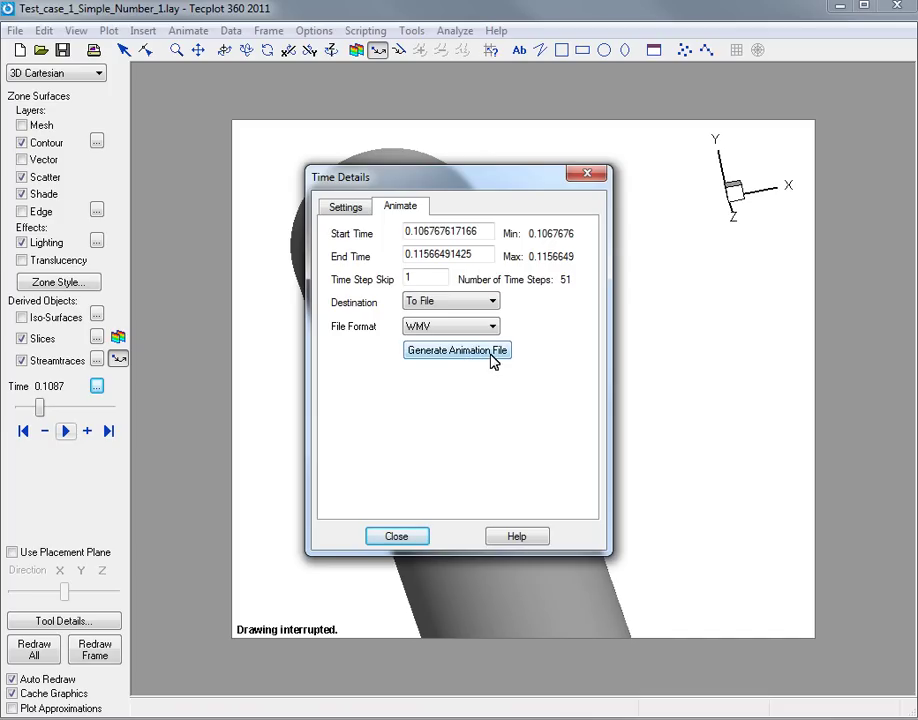
- In the animation-file options, tick Antialiasing and set Animation Speed to 15
click(492, 355)
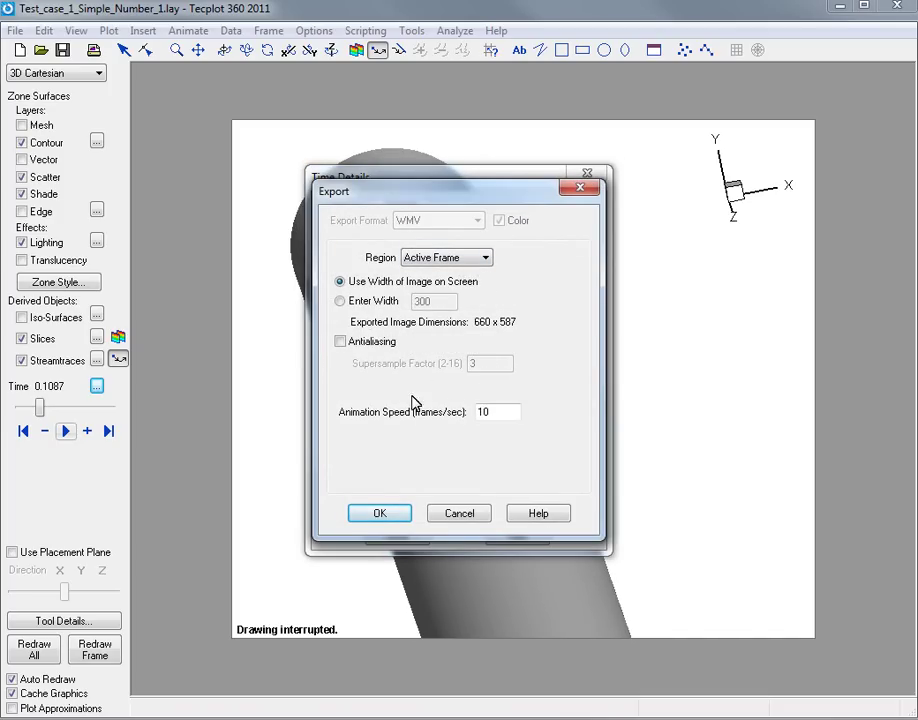
click(366, 342)
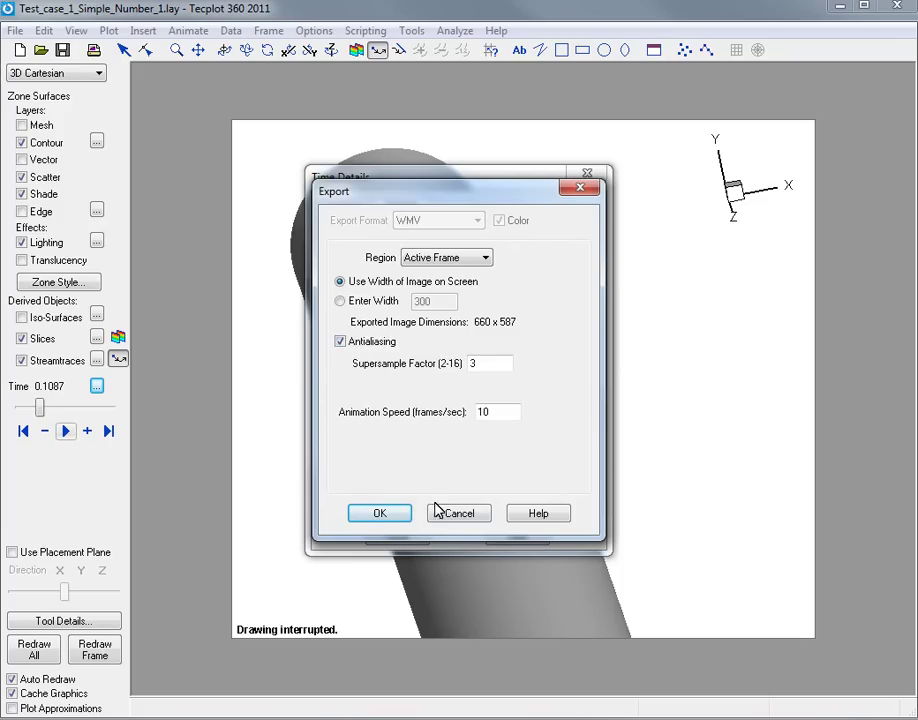
drag(508, 411, 476, 414)
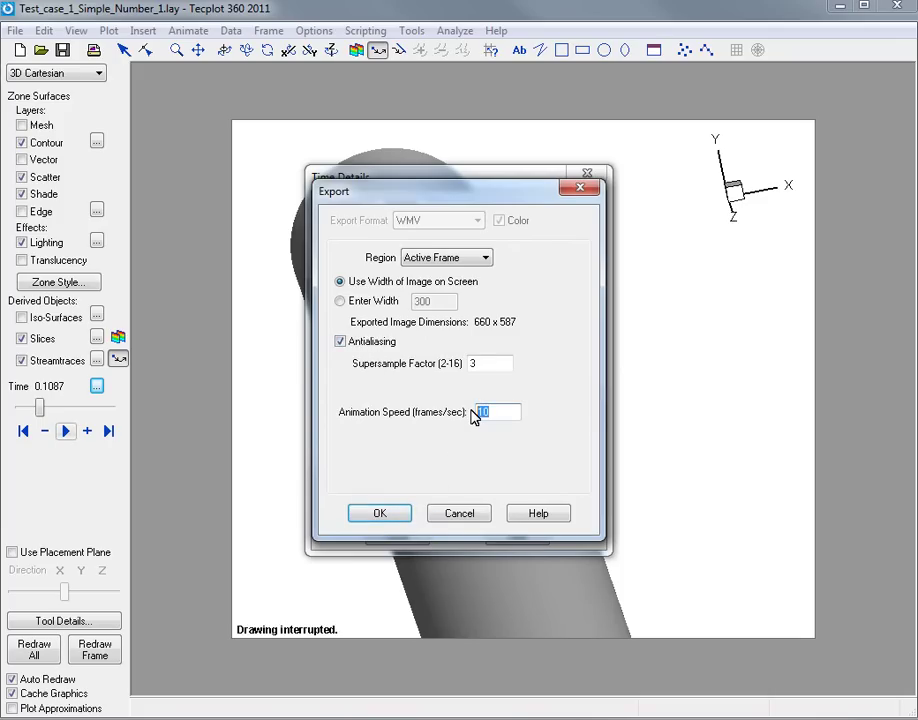
- Confirm the export options and save the movie as export.wmv on the Desktop
click(380, 518)
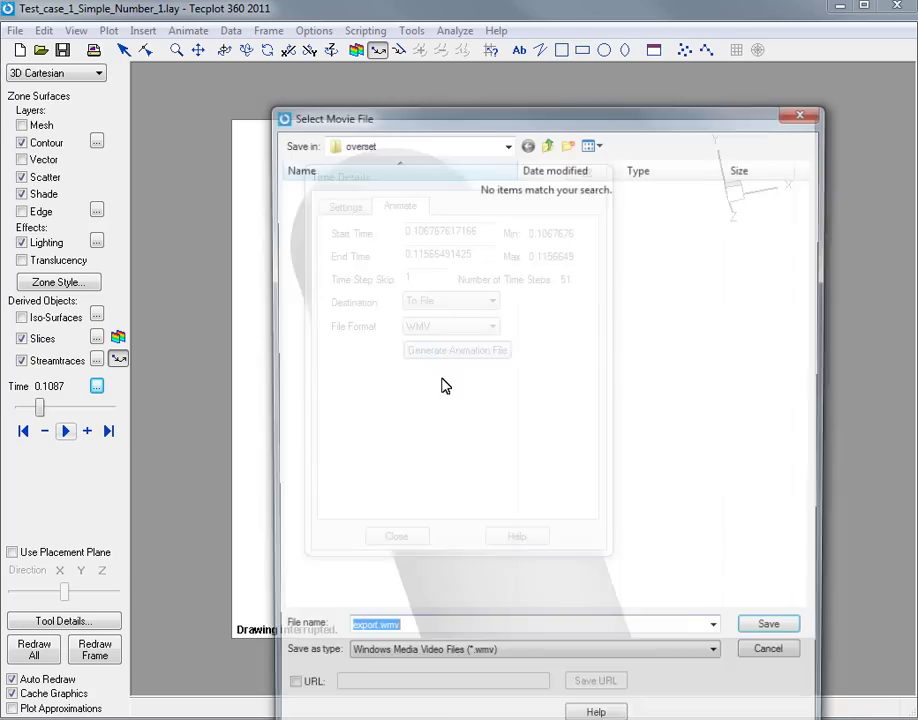
click(380, 143)
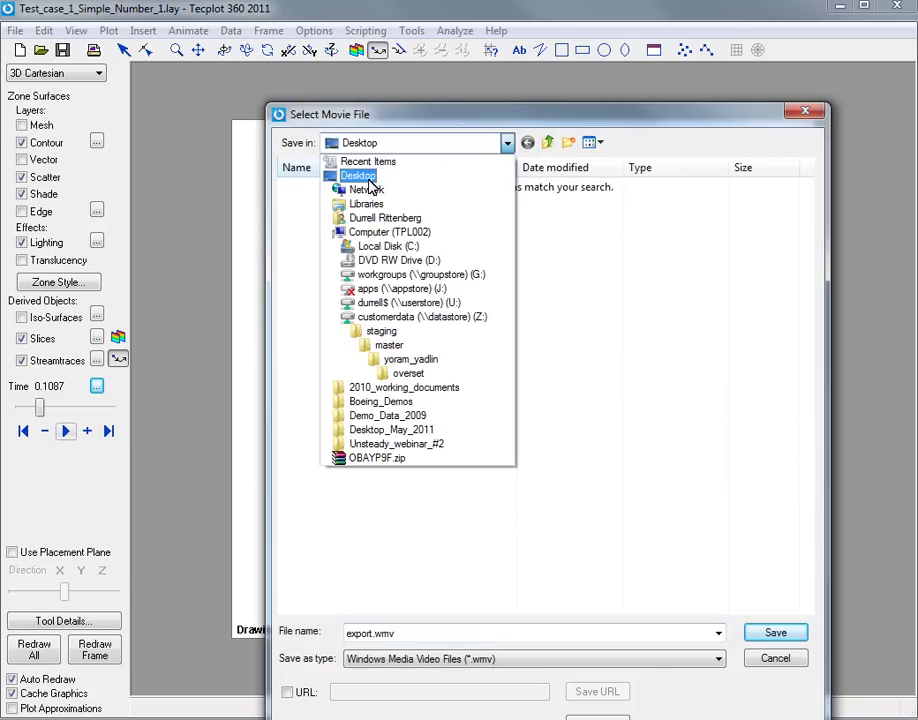
click(365, 180)
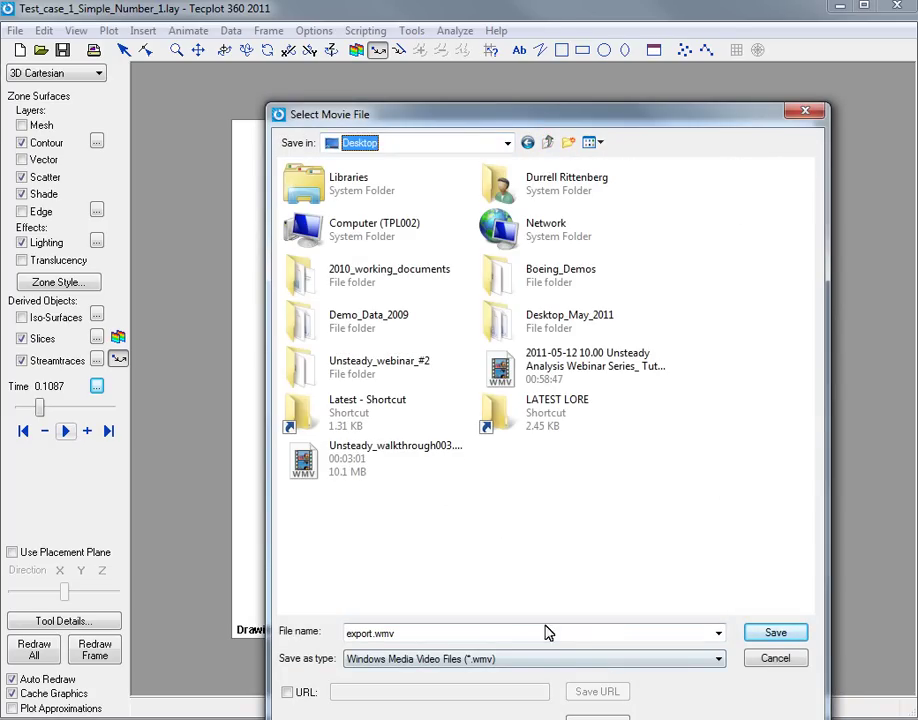
click(776, 633)
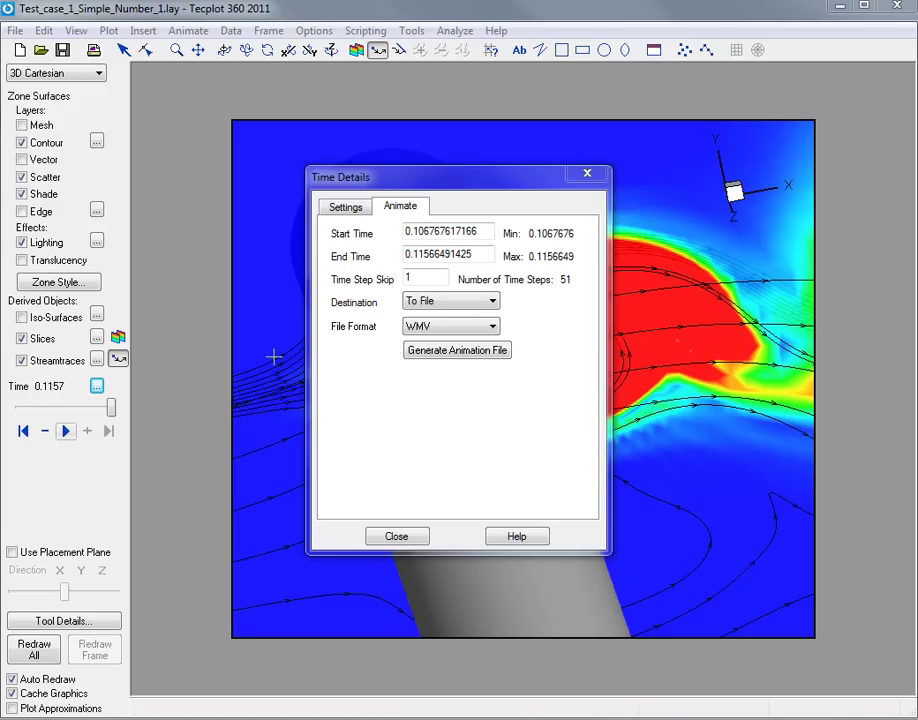
- Close the Time Details dialog once all 51 WMV frames have rendered
click(399, 538)
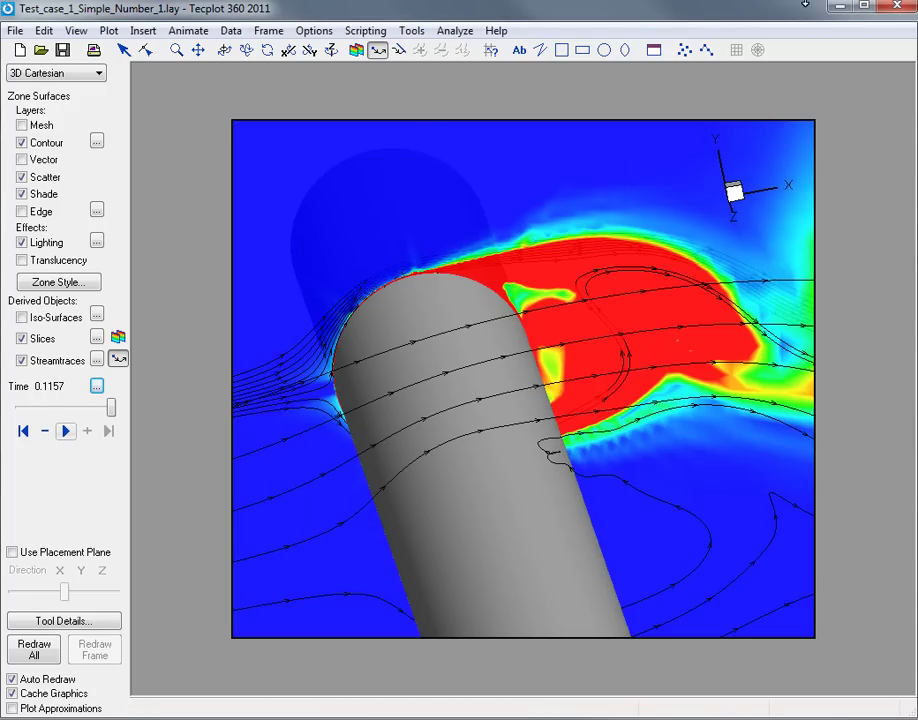
- Move the Tecplot window aside and open export.wmv from the desktop for playback
drag(777, 8, 775, 320)
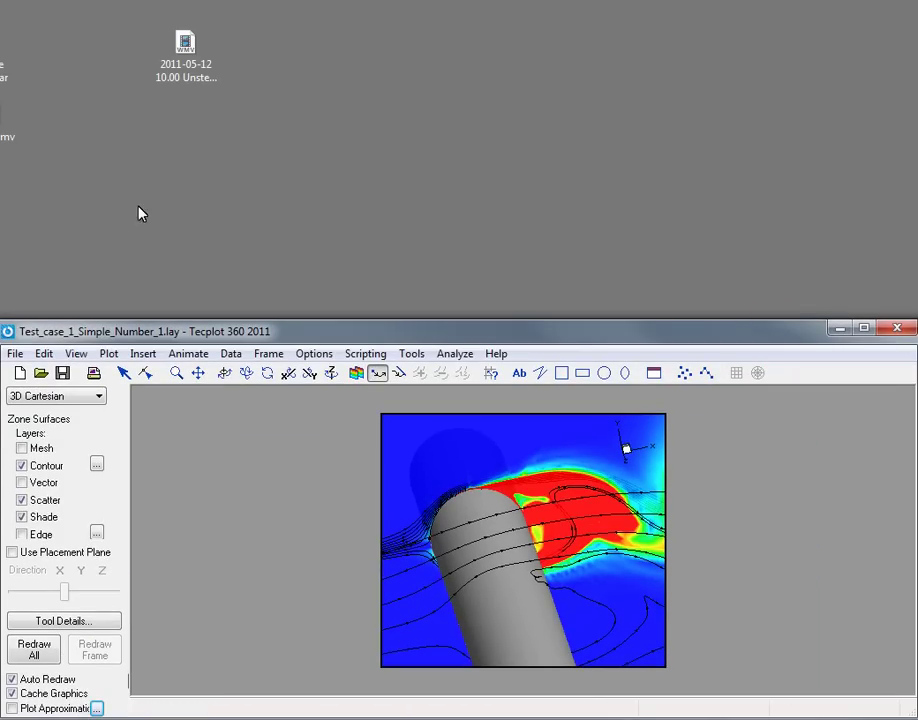
double_click(8, 120)
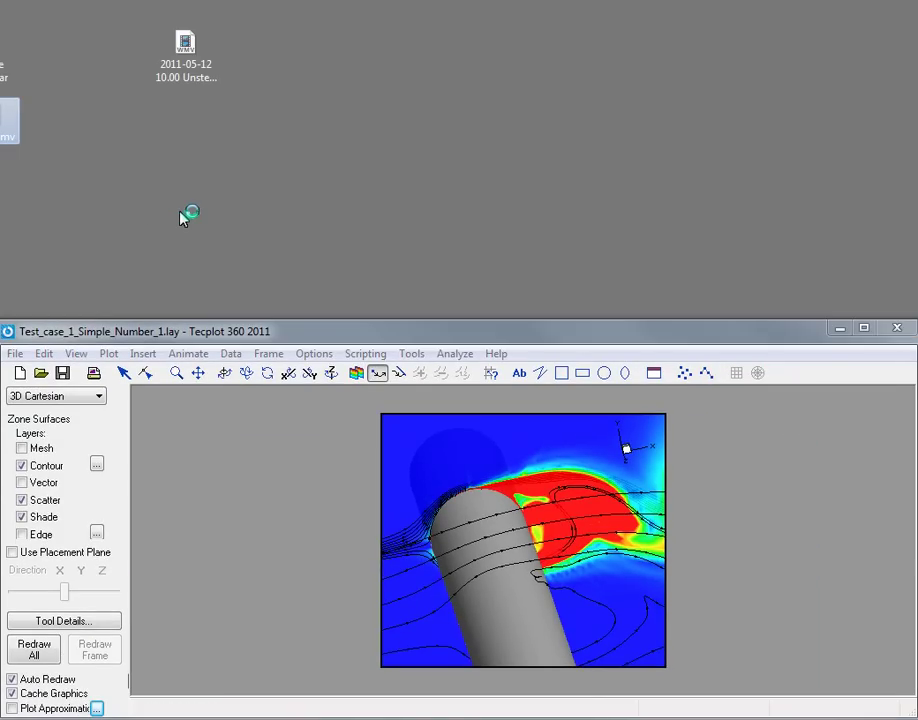